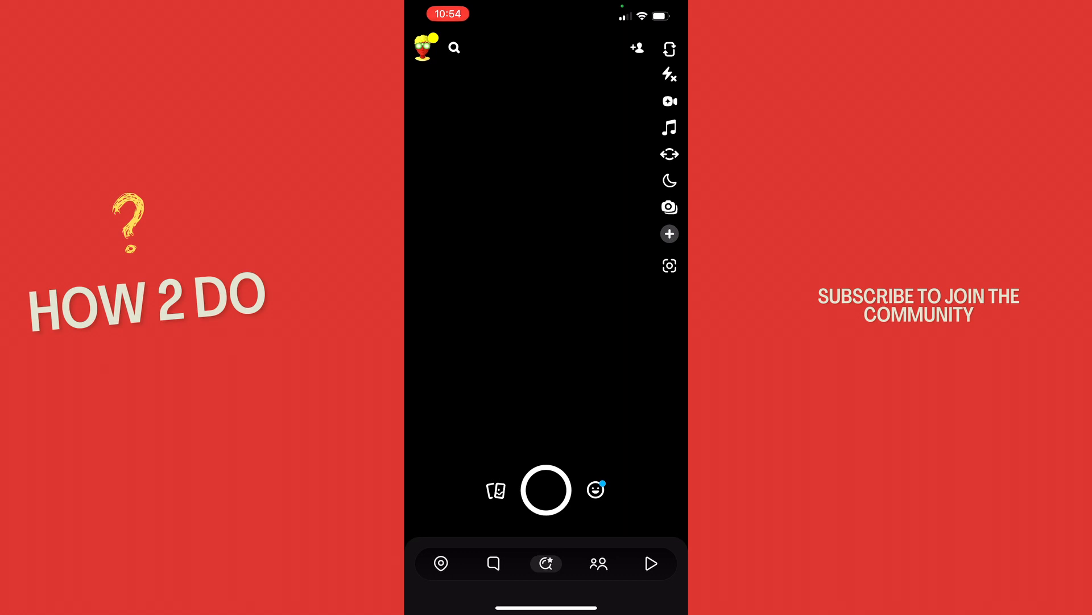
- Record a short video snap with the shutter and land on the snap editing screen
{"action": "left_click_drag", "start_coordinate": [546, 490], "coordinate": [546, 490]}
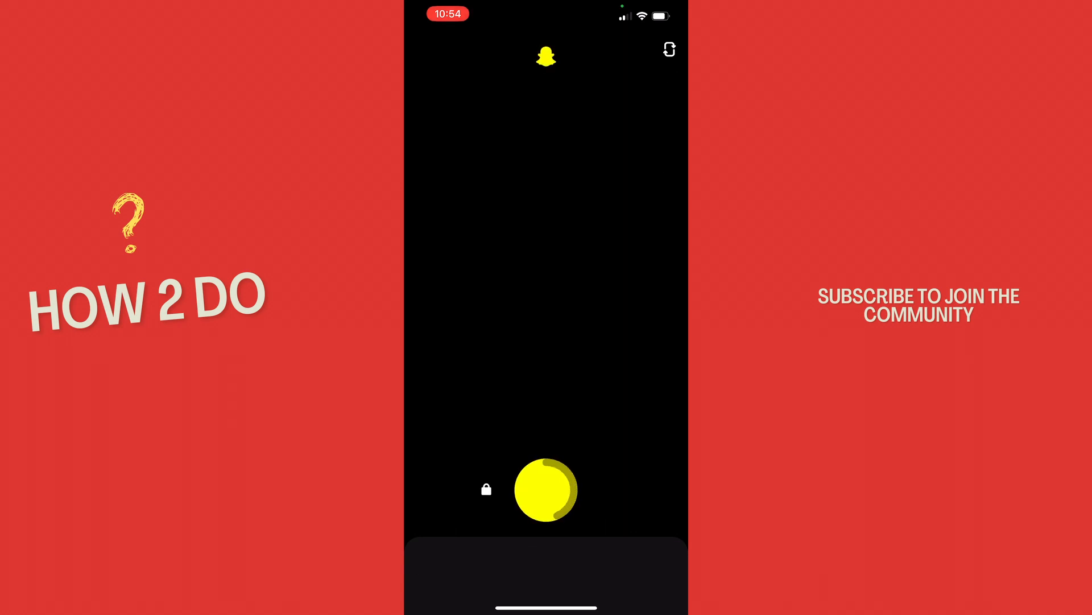
{"action": "left_click", "coordinate": [546, 491]}
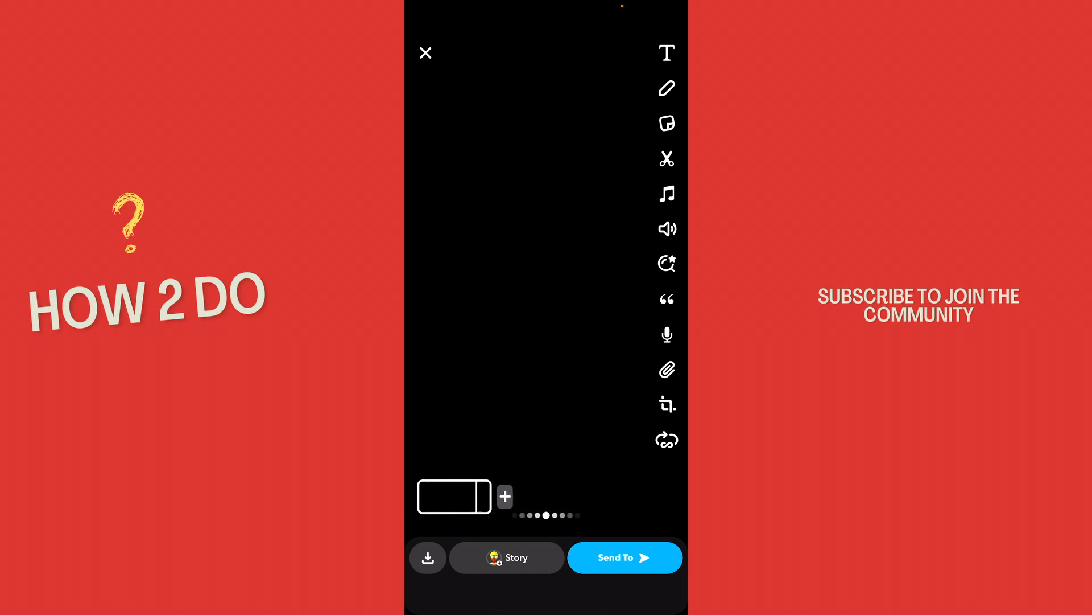
- Mute the snap's sound, start the captions tool and allow Snapchat to transcribe the audio
{"action": "left_click", "coordinate": [667, 229]}
{"action": "left_click", "coordinate": [666, 298]}
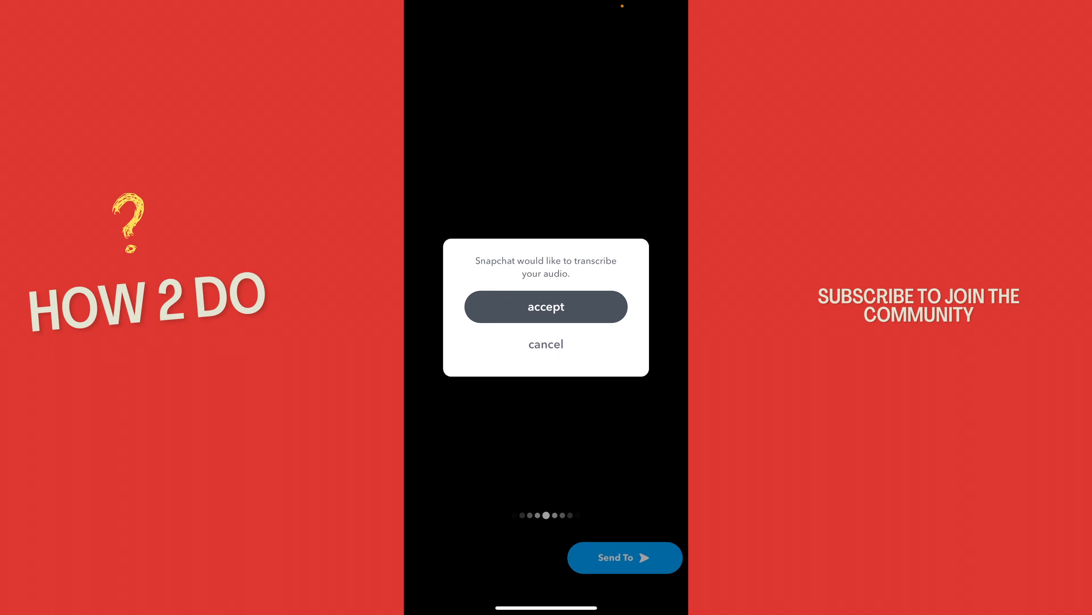
{"action": "left_click", "coordinate": [546, 306]}
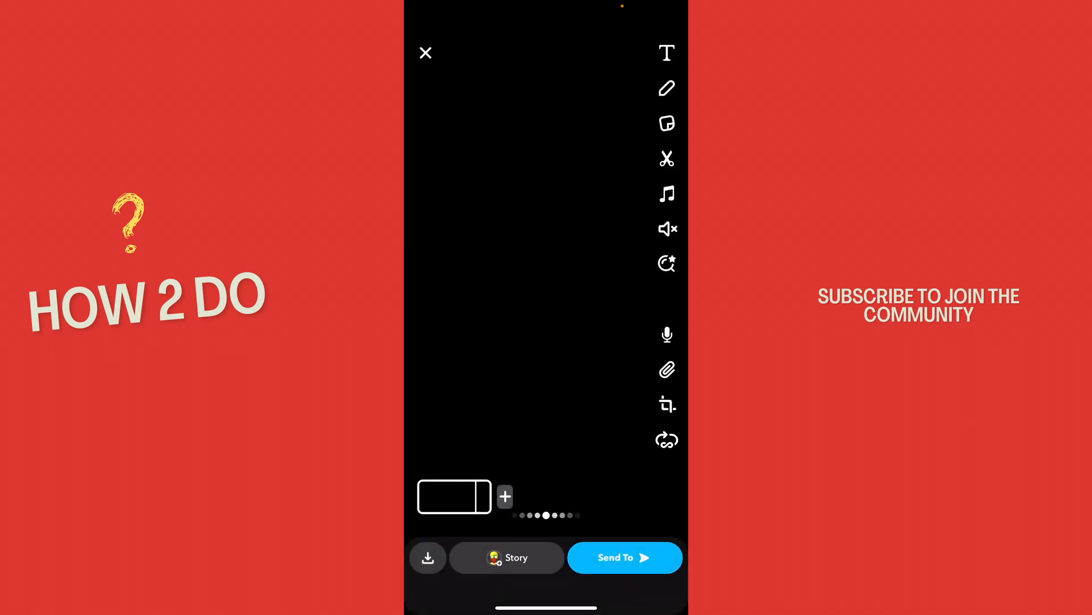